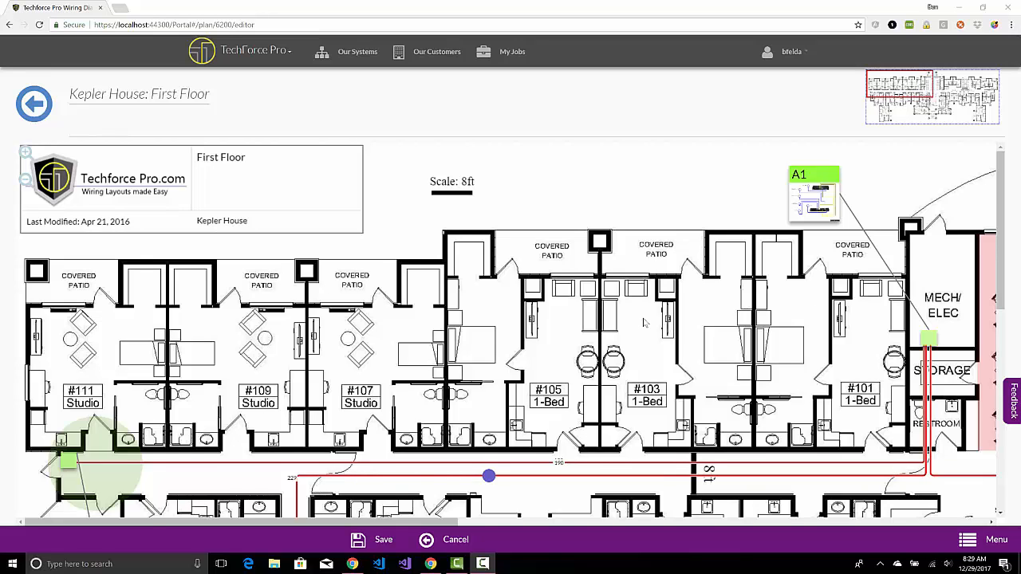
Open the groups and views of the First Floor plan and review both the group list and the view list
scroll(645, 323, down, 5)
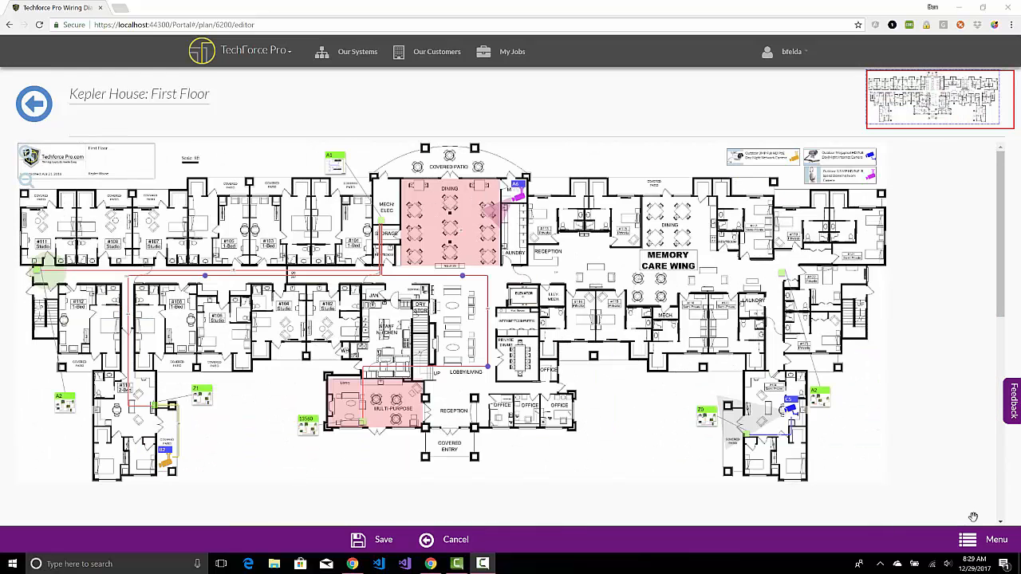
click(979, 543)
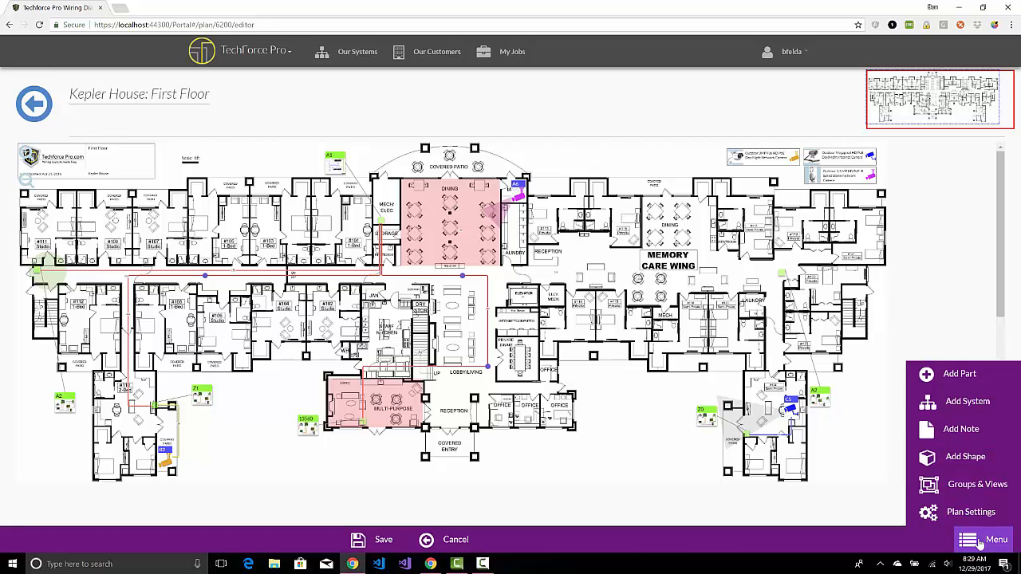
click(968, 484)
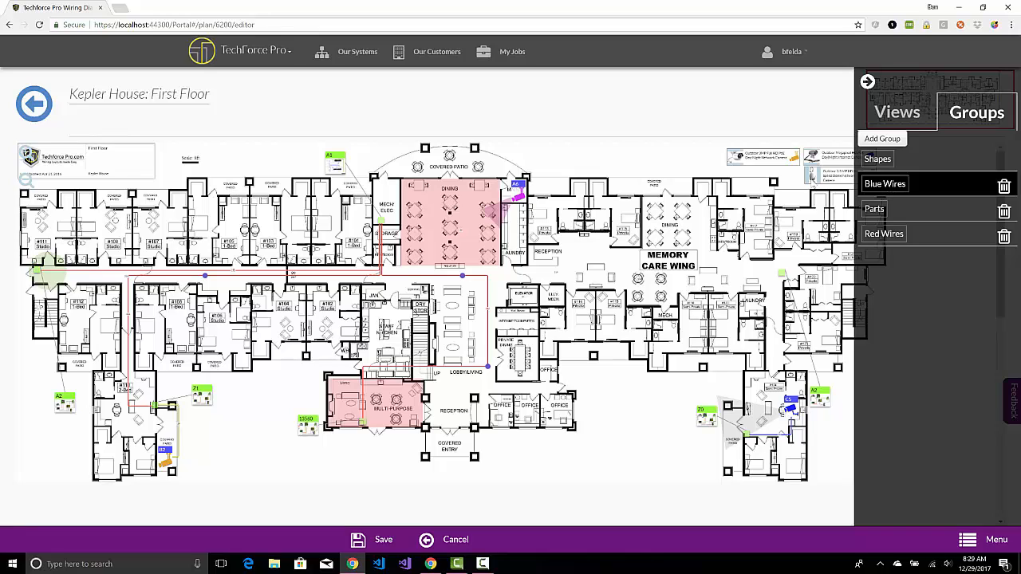
mouse_move(519, 197)
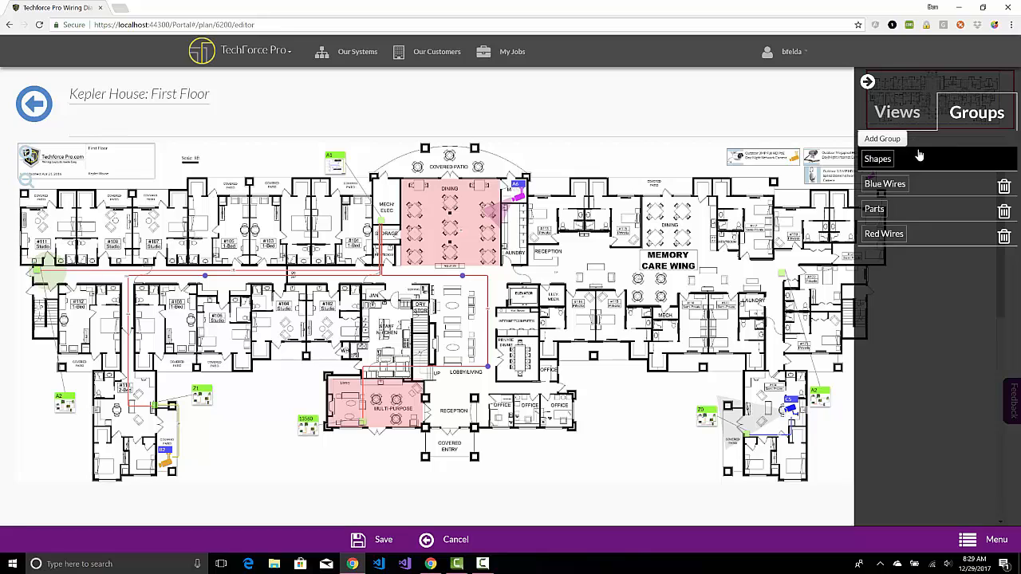
click(898, 113)
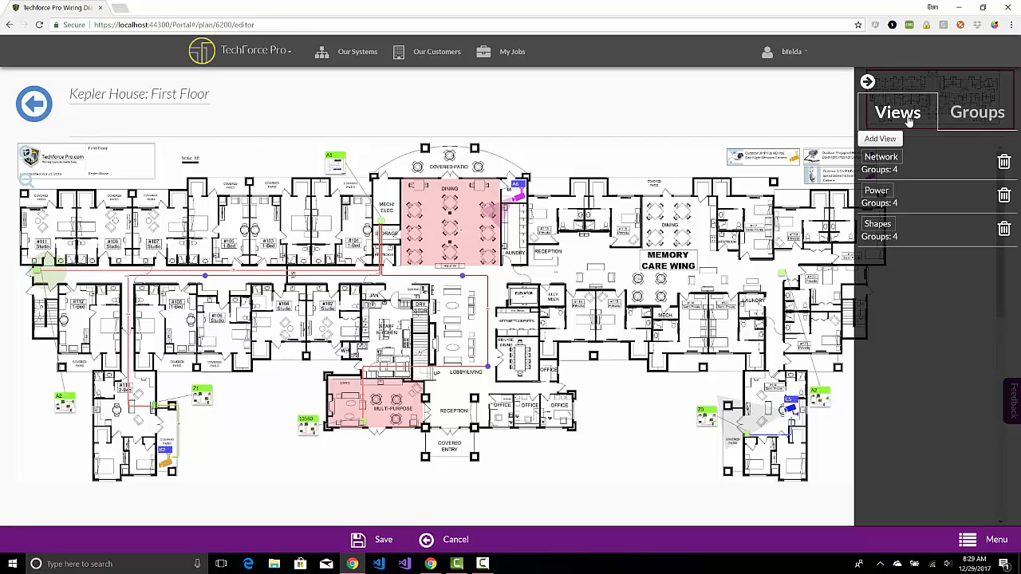
click(983, 122)
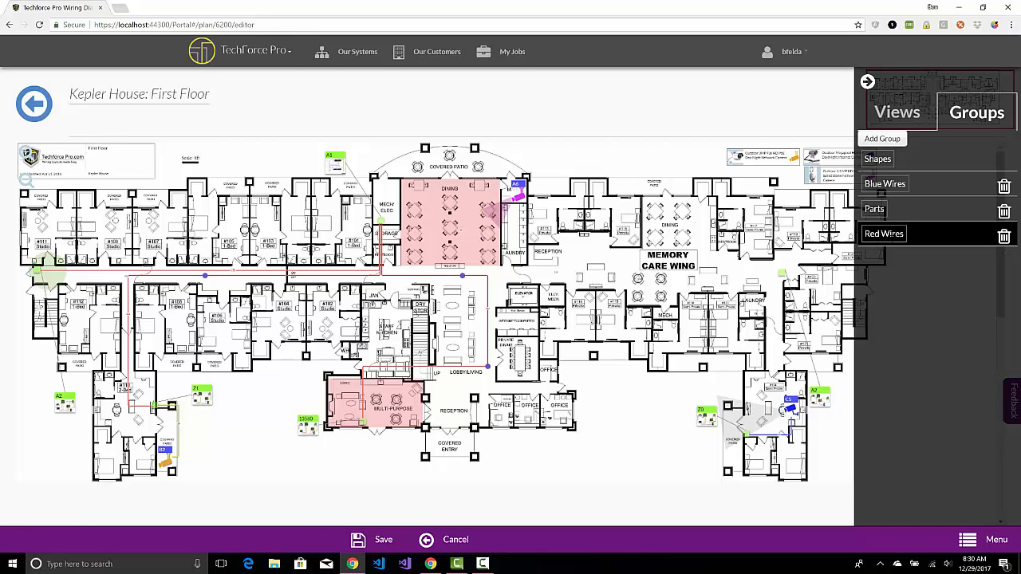
click(893, 105)
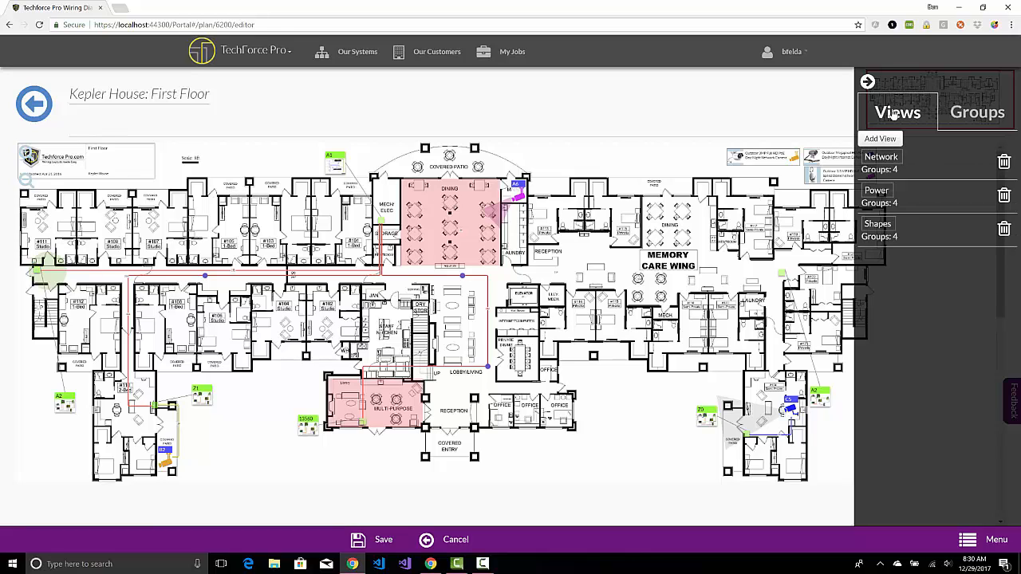
Display the Network, Power and Shapes views one after another on the floor plan
click(929, 164)
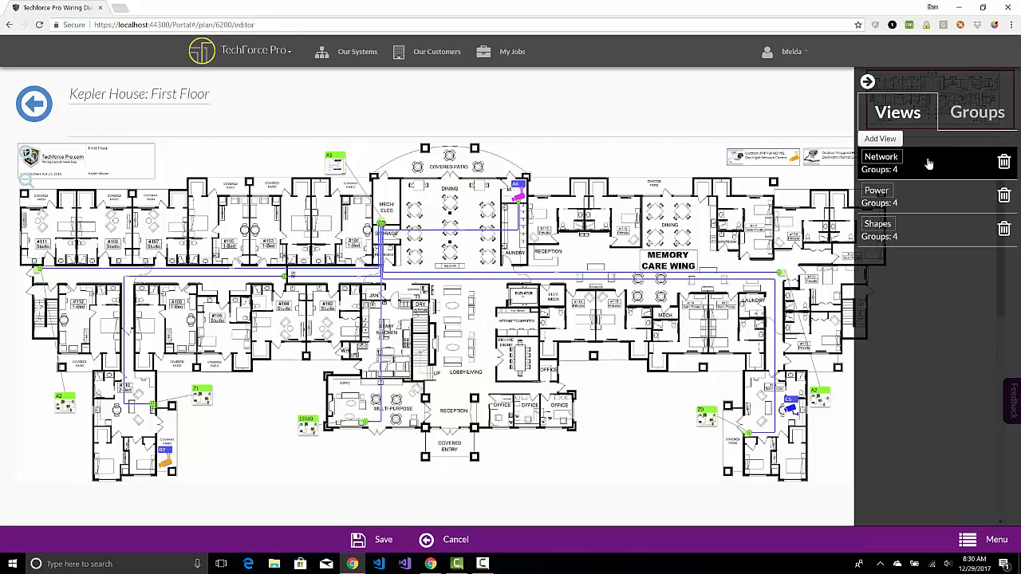
click(930, 202)
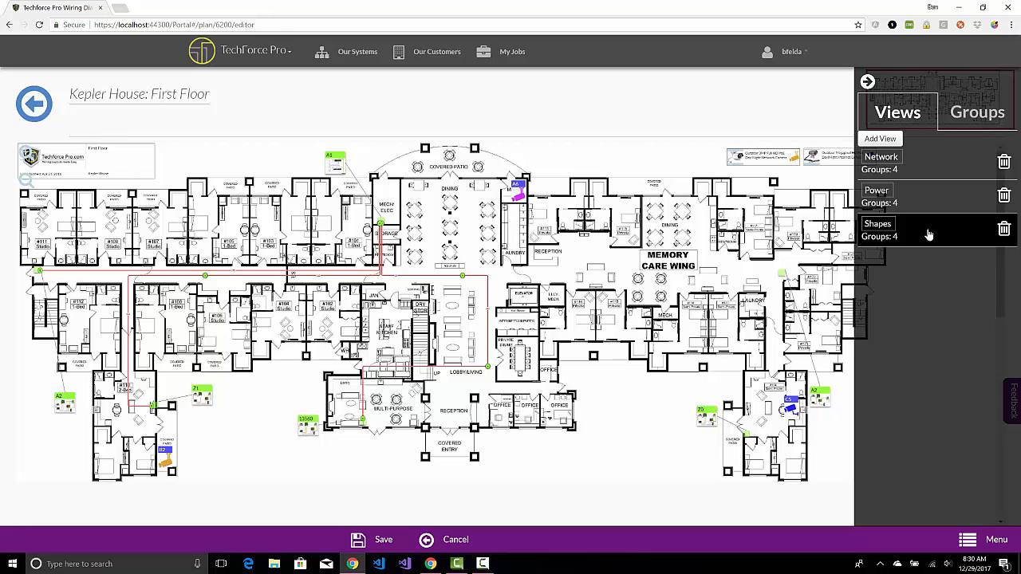
click(929, 233)
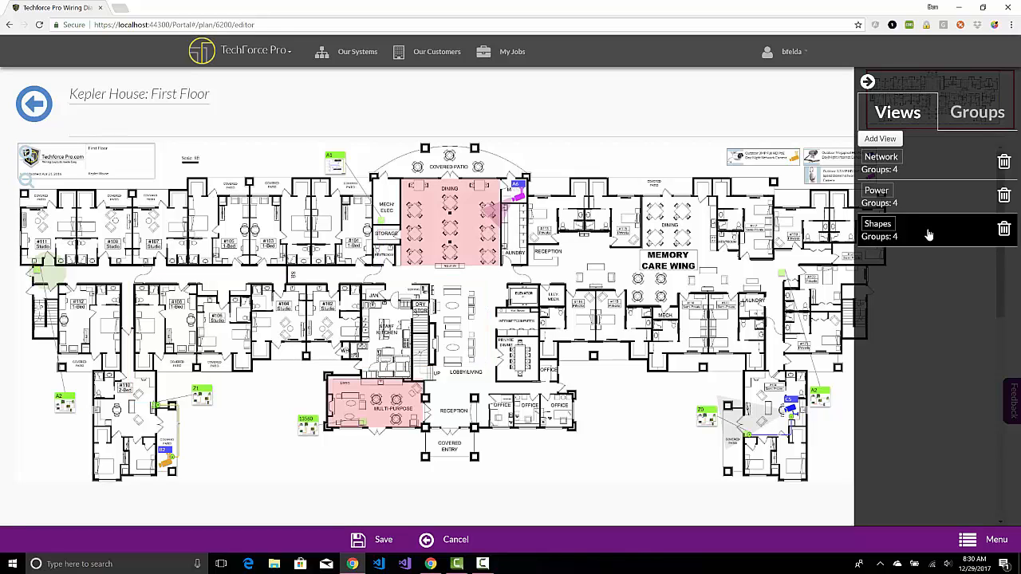
Make the Shapes group visible in both the Network view and the Power view
click(883, 176)
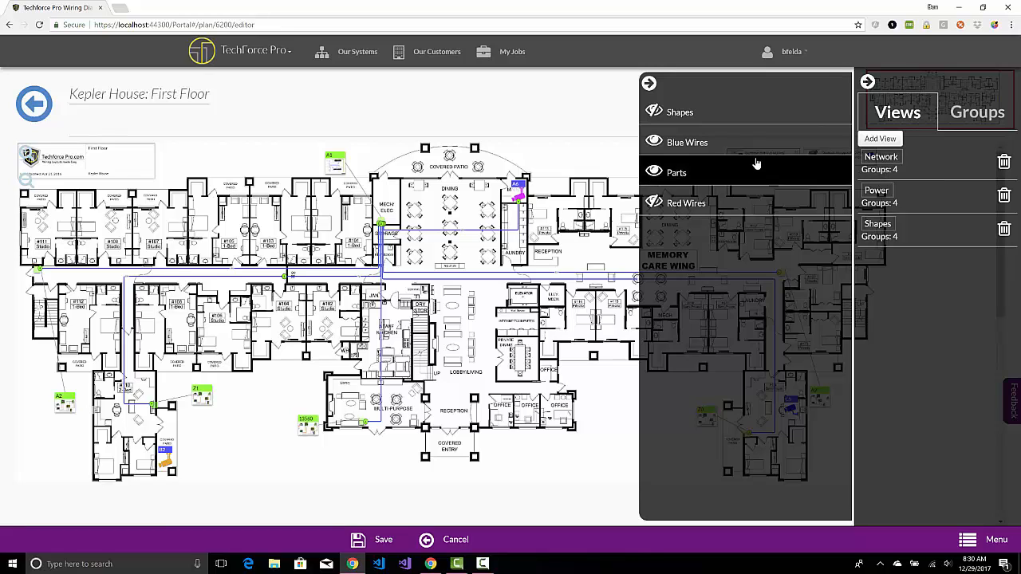
click(655, 113)
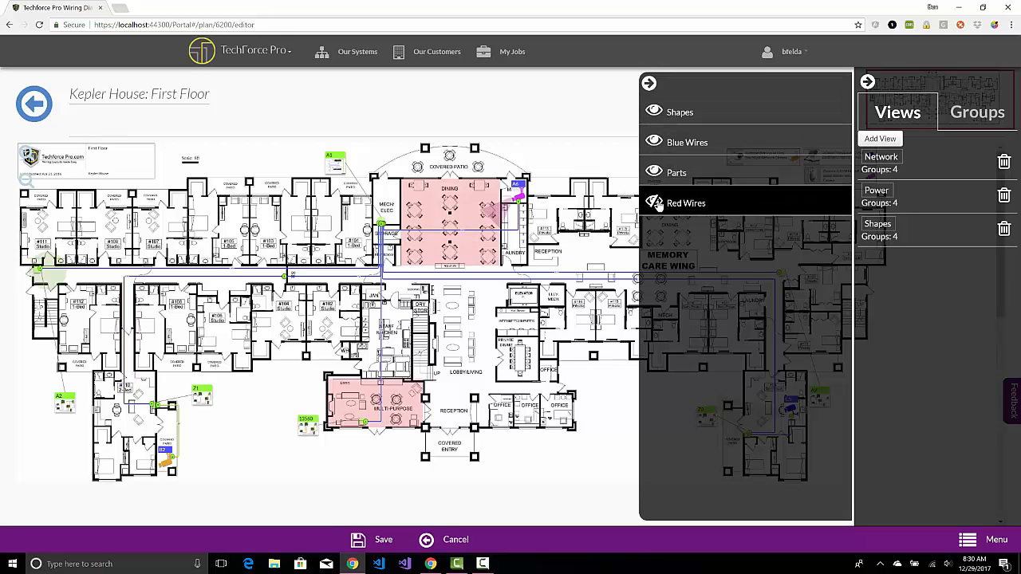
click(654, 112)
click(654, 112)
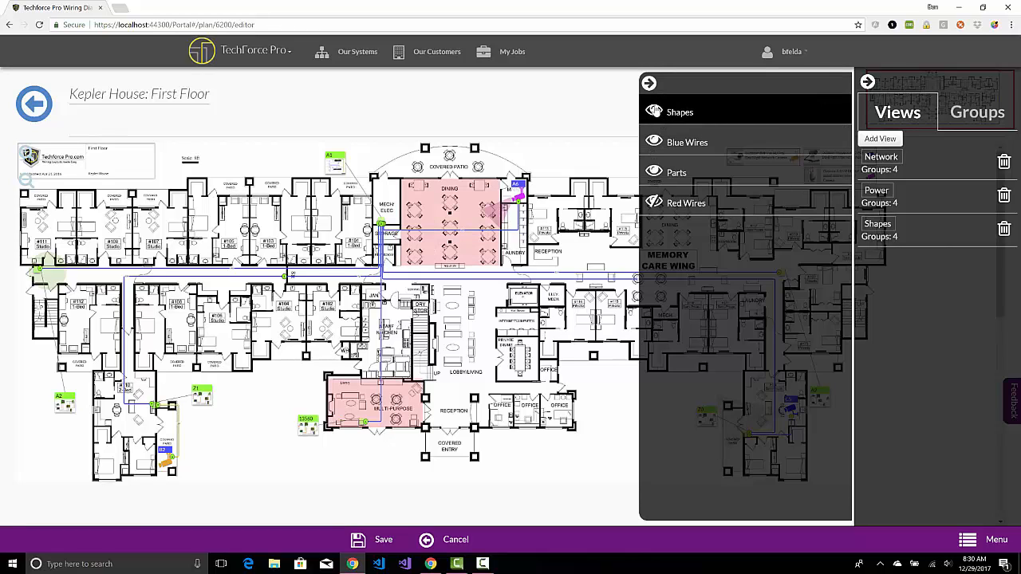
click(929, 203)
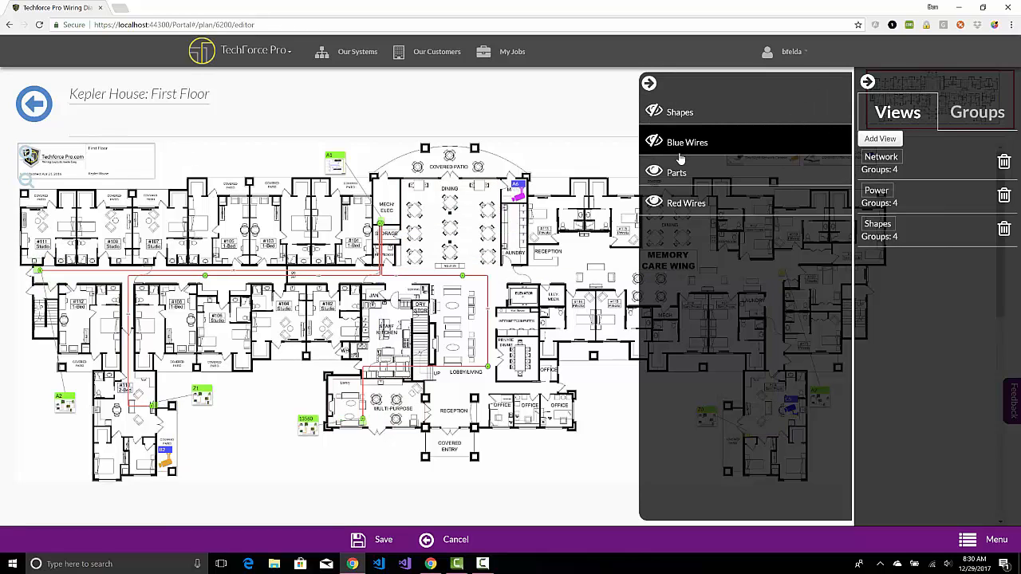
click(654, 112)
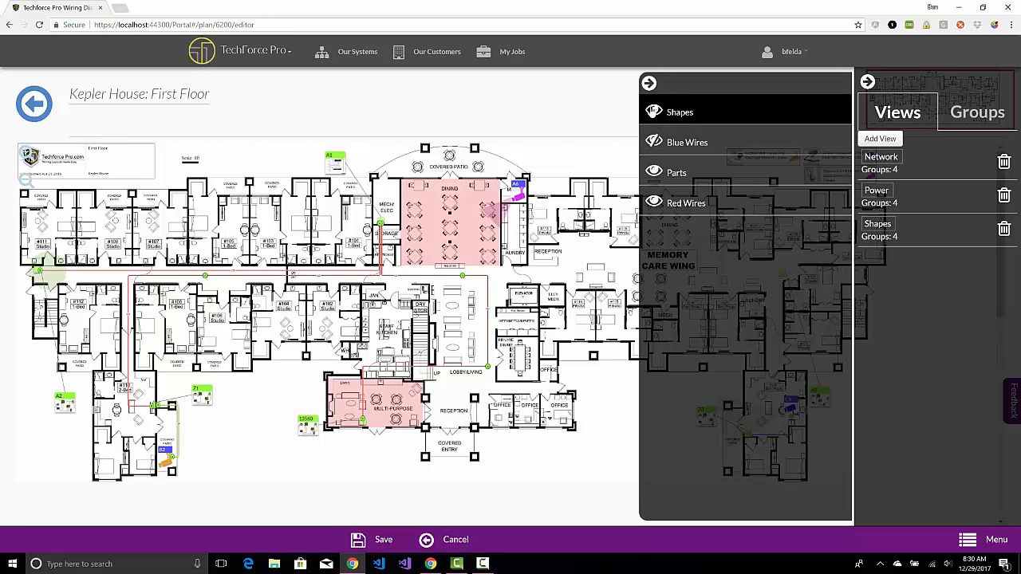
Hide the Parts group in the Shapes view and close the group visibility list
click(957, 231)
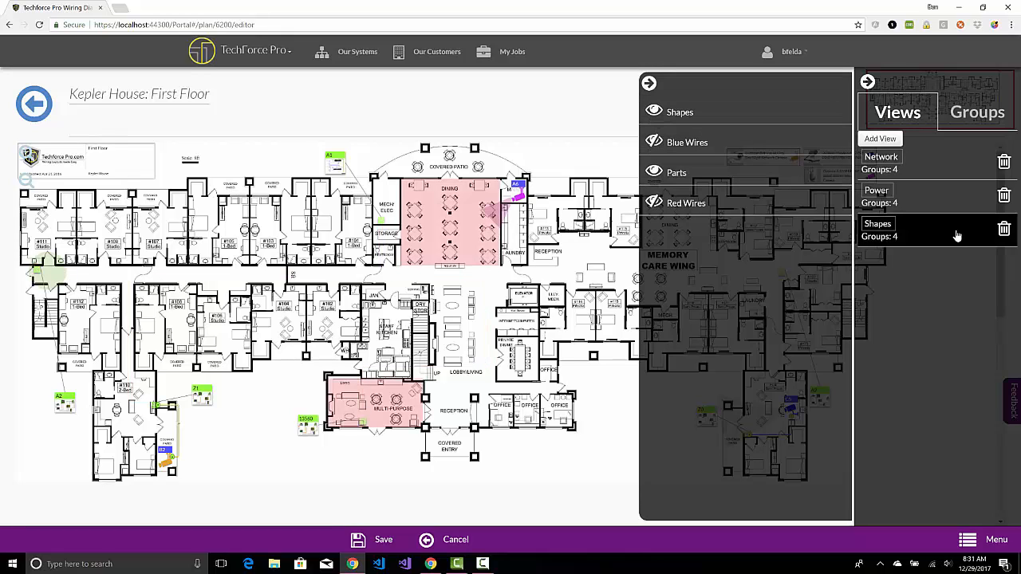
click(654, 172)
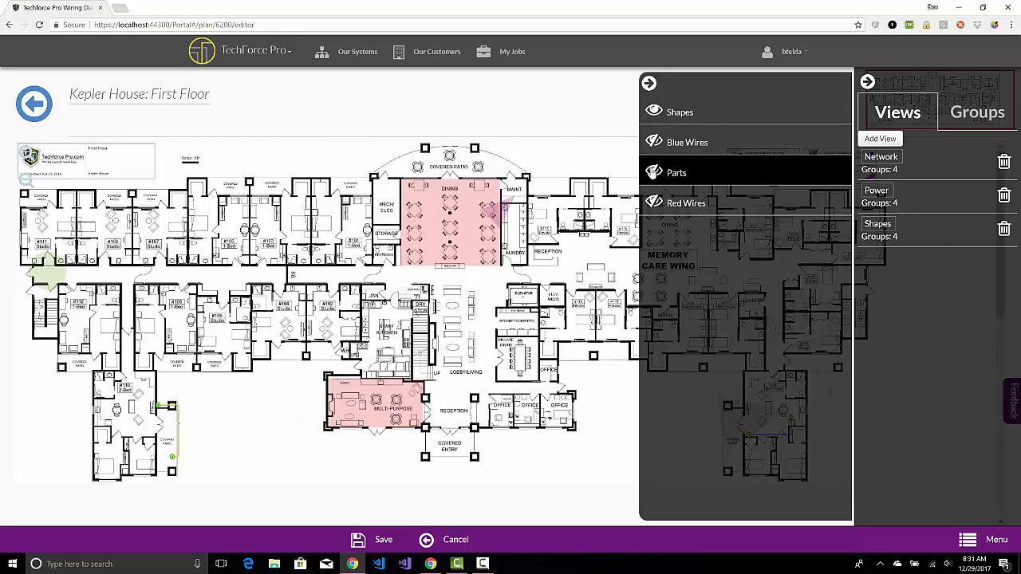
click(646, 86)
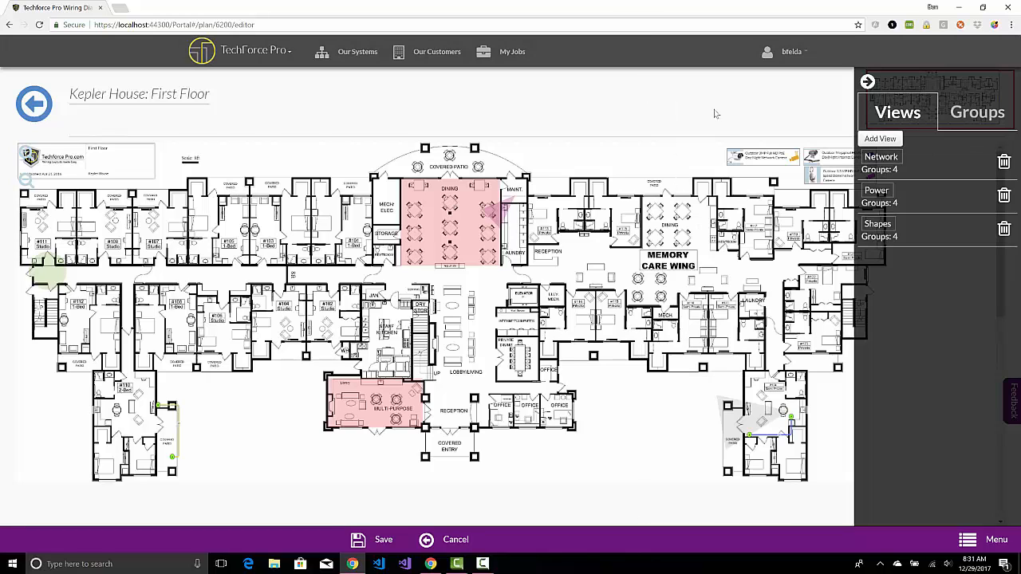
Check the modified Network, Power and Shapes views, and leave the plan editor without saving the changes
click(944, 168)
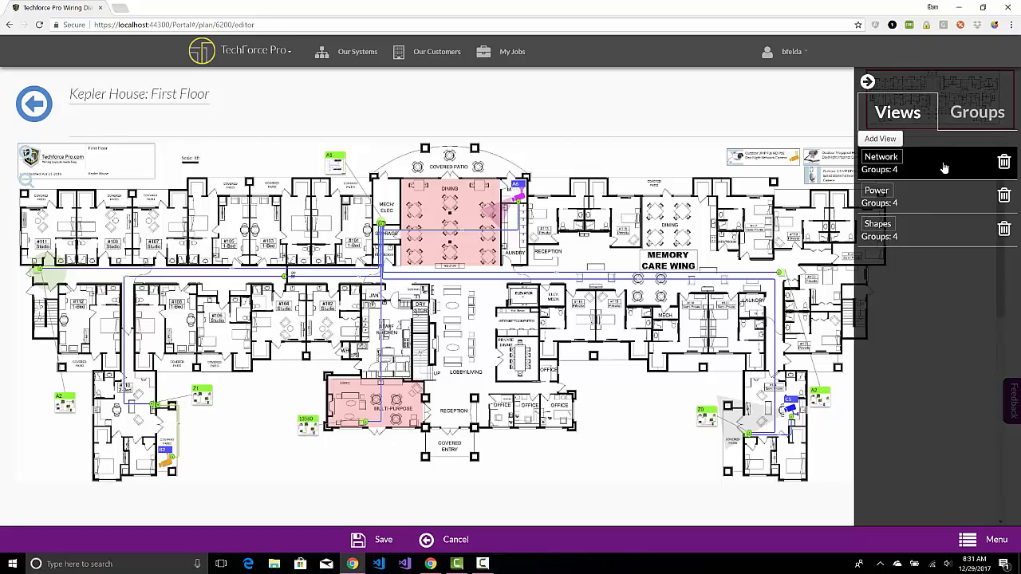
click(939, 204)
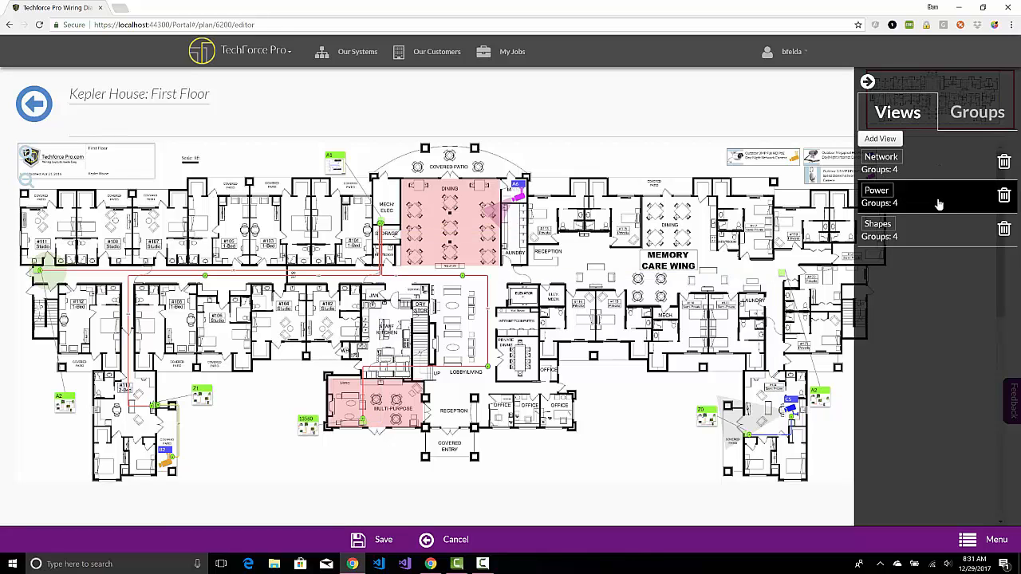
click(934, 236)
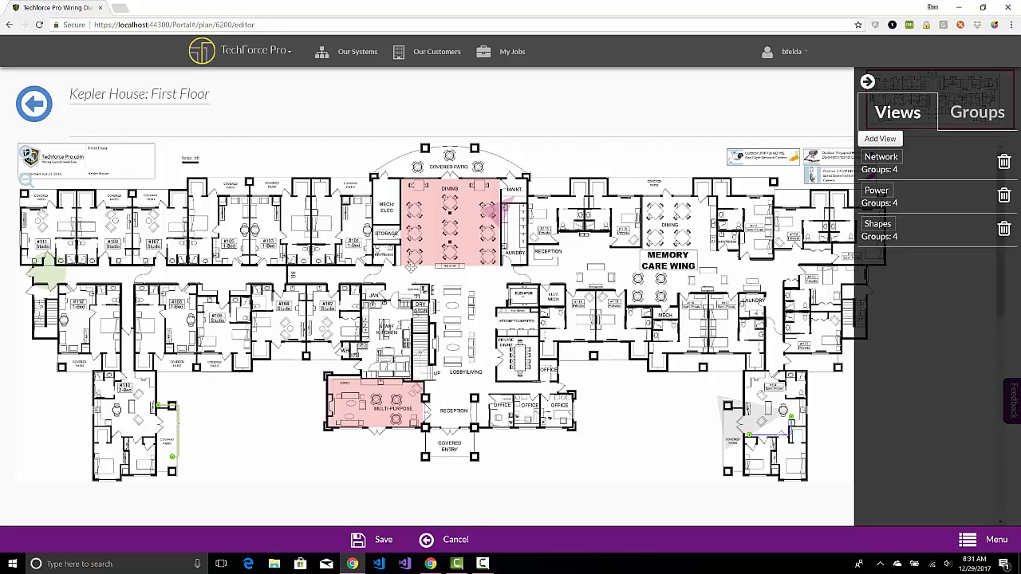
click(449, 541)
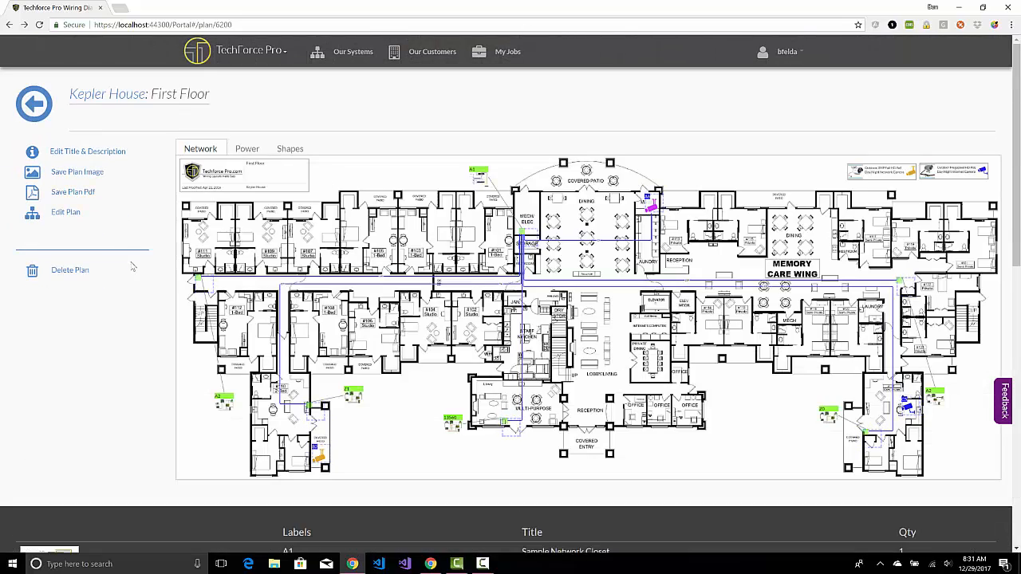
Examine the plan page's item list along with the Power and Shapes views of the First Floor
scroll(146, 300, down, 2)
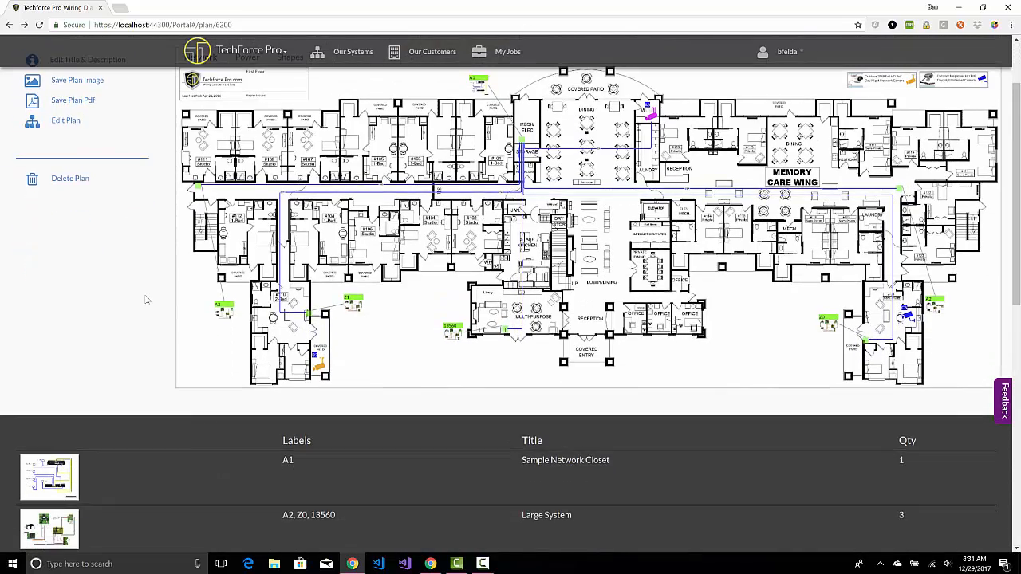
scroll(146, 300, up, 2)
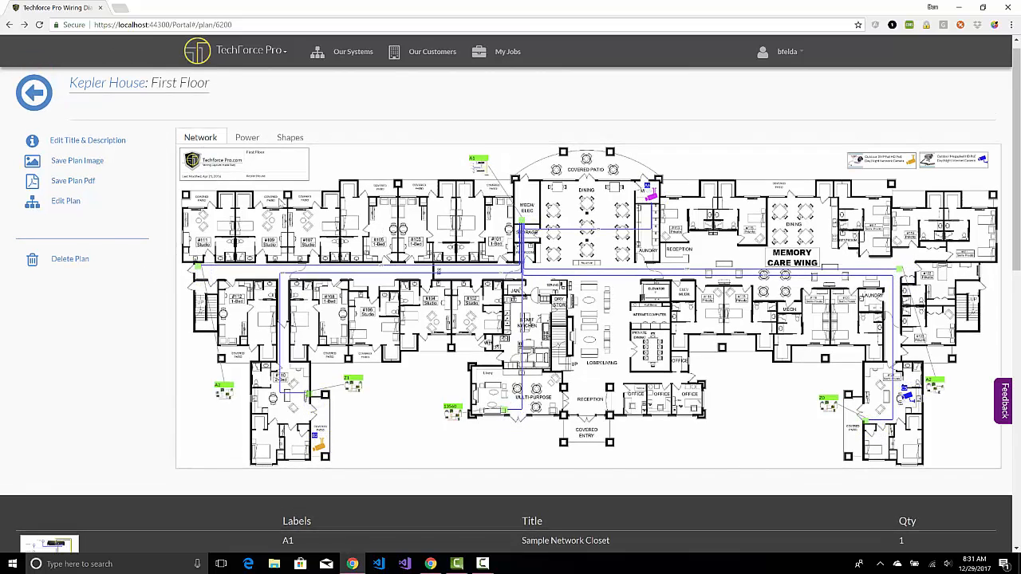
click(248, 141)
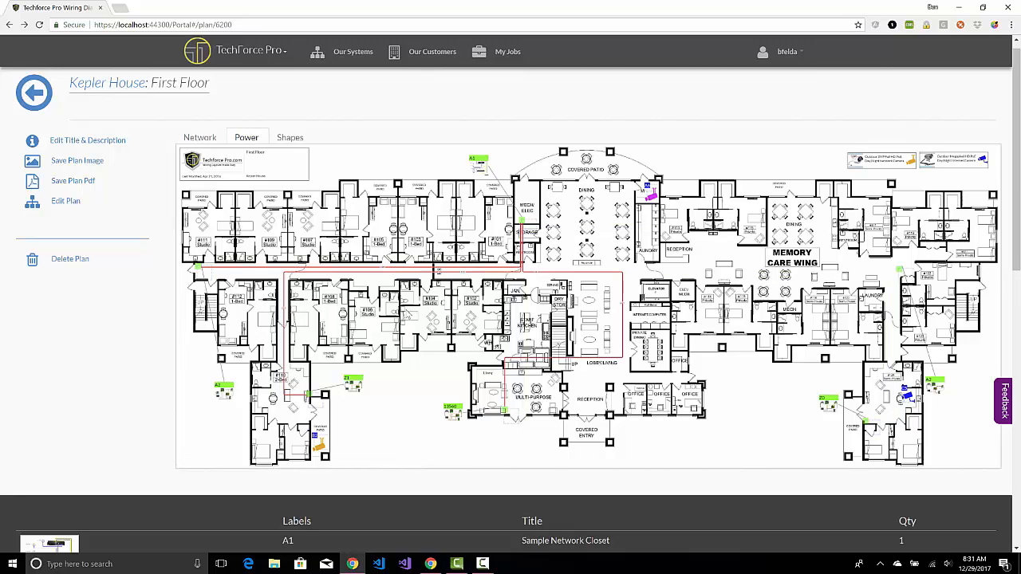
click(287, 139)
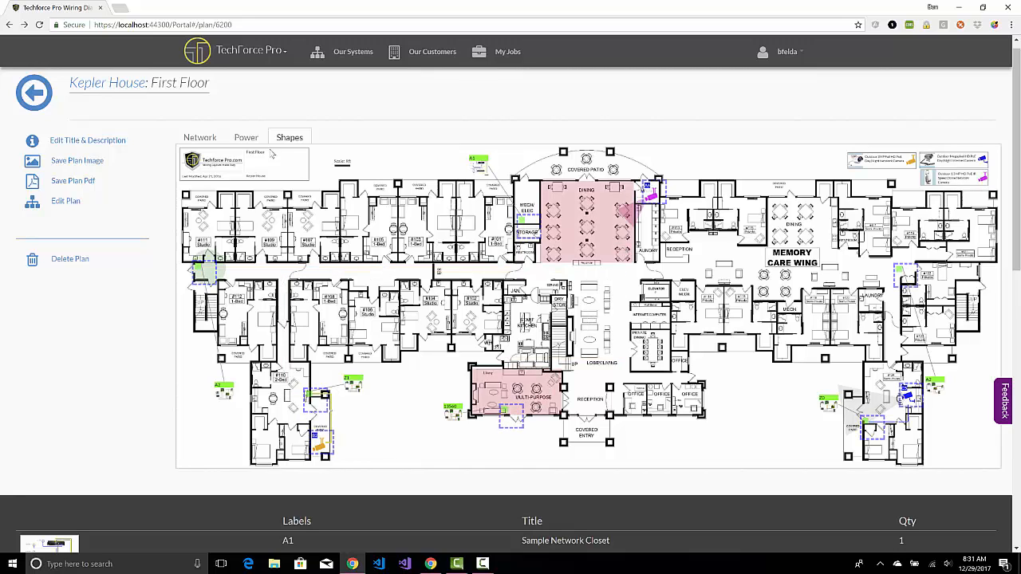
click(243, 141)
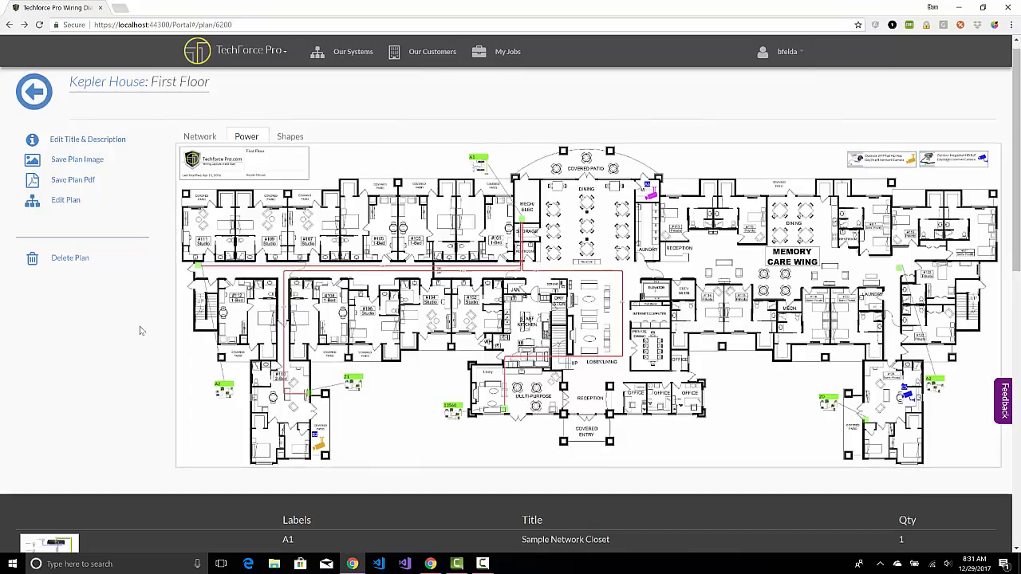
scroll(140, 329, down, 3)
scroll(140, 330, up, 3)
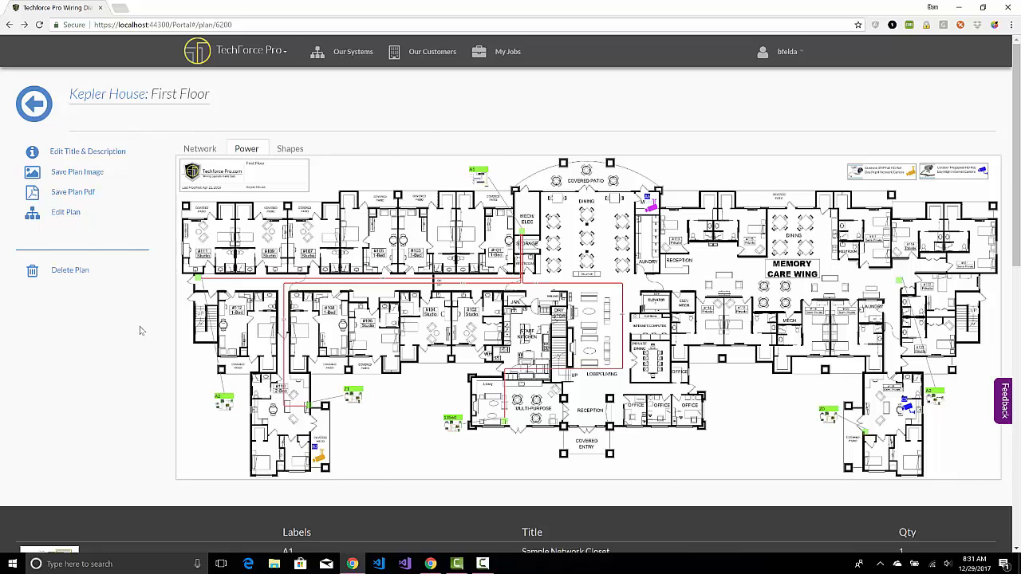
Compare the Shapes, Power and Network views on the plan page, ending with the Network view
click(291, 150)
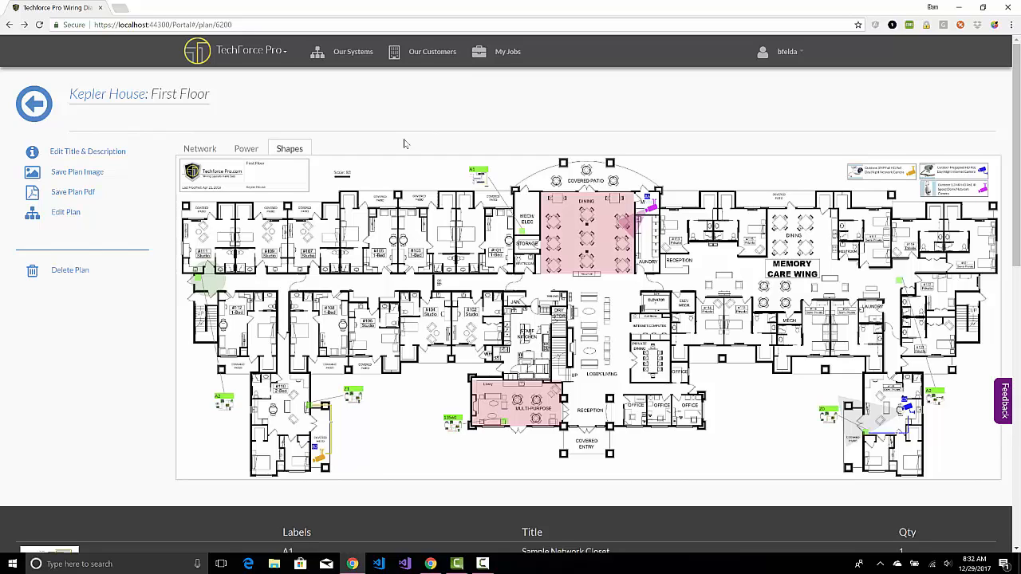
click(246, 150)
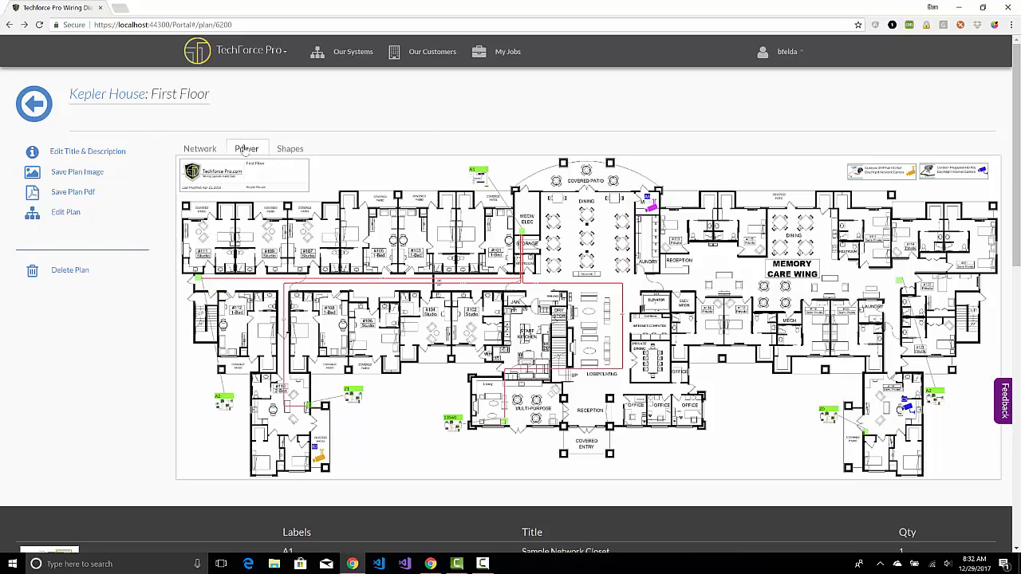
click(199, 150)
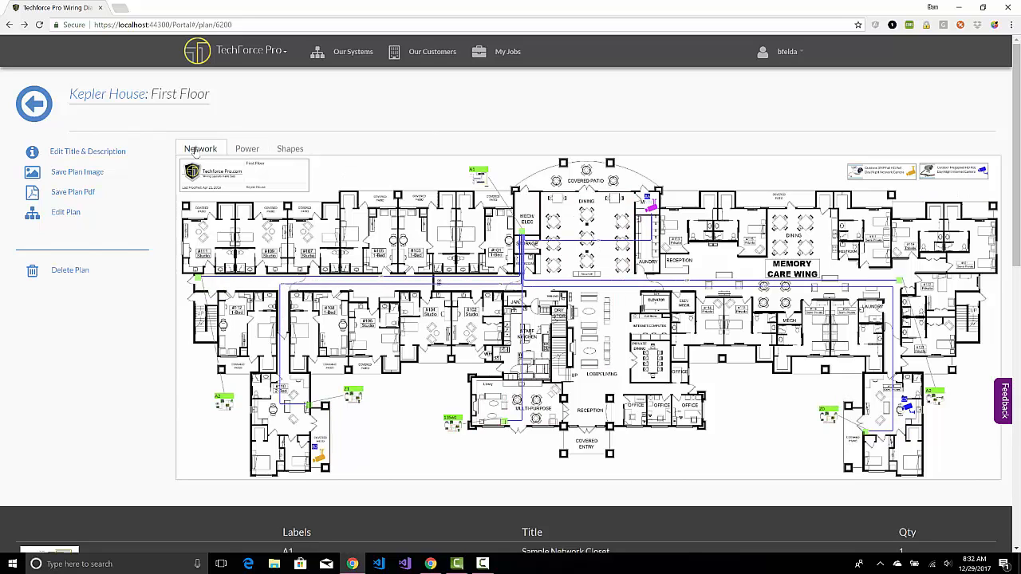
click(248, 149)
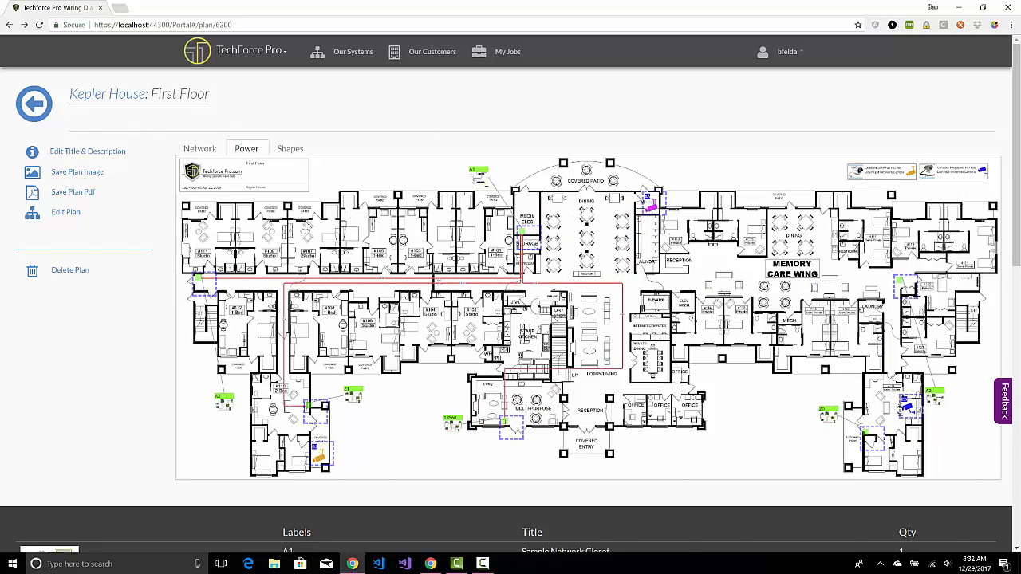
click(196, 153)
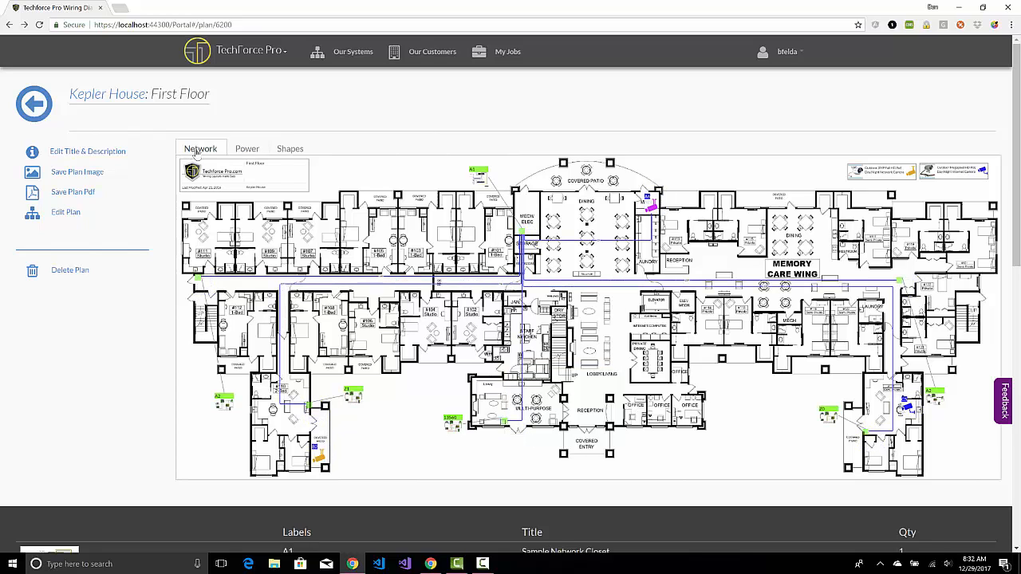